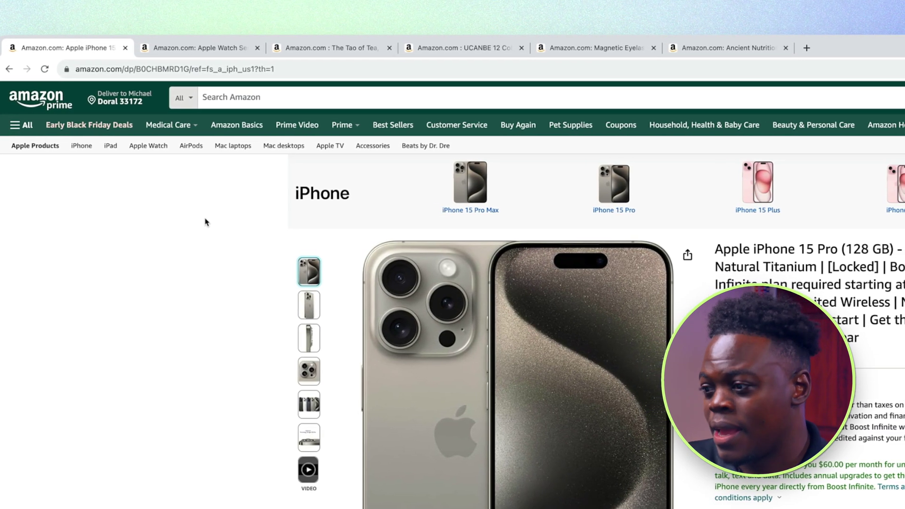
- Cycle through the open Amazon product tabs and return to the iPhone 15 Pro page
click(198, 48)
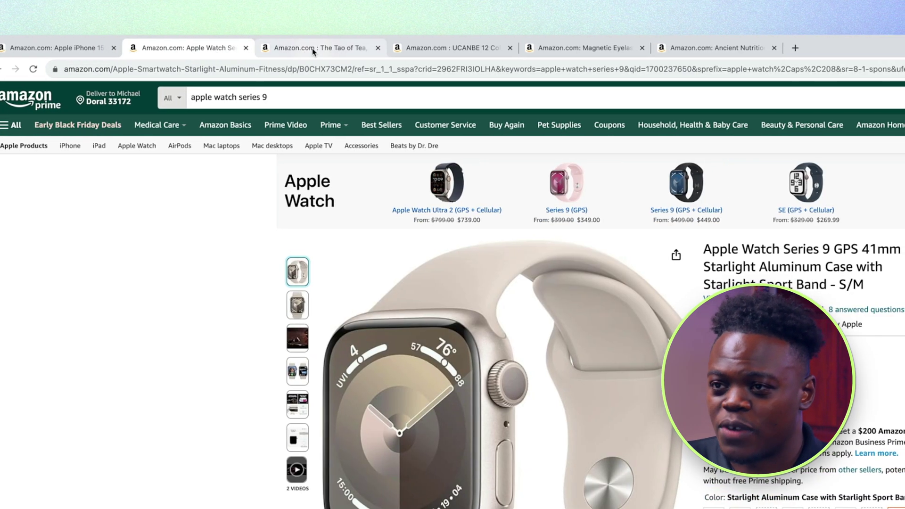
click(314, 48)
click(431, 48)
click(566, 48)
click(703, 47)
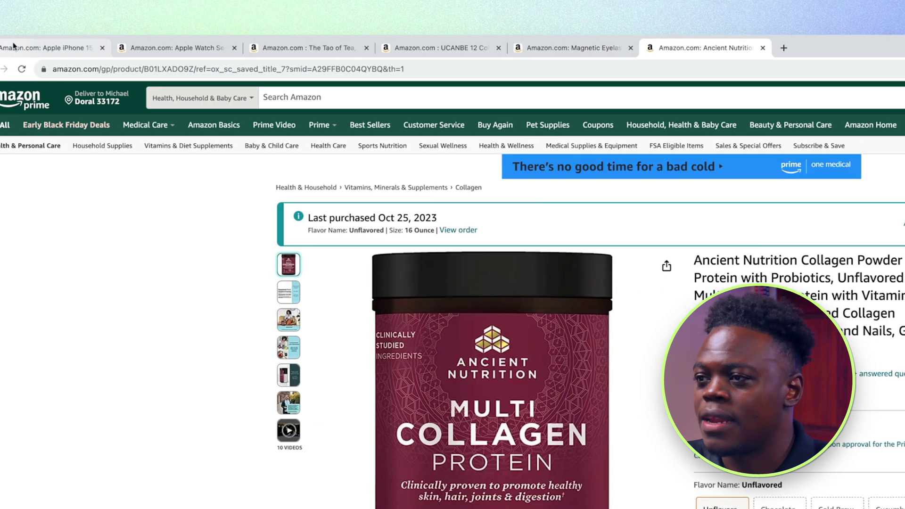
click(14, 46)
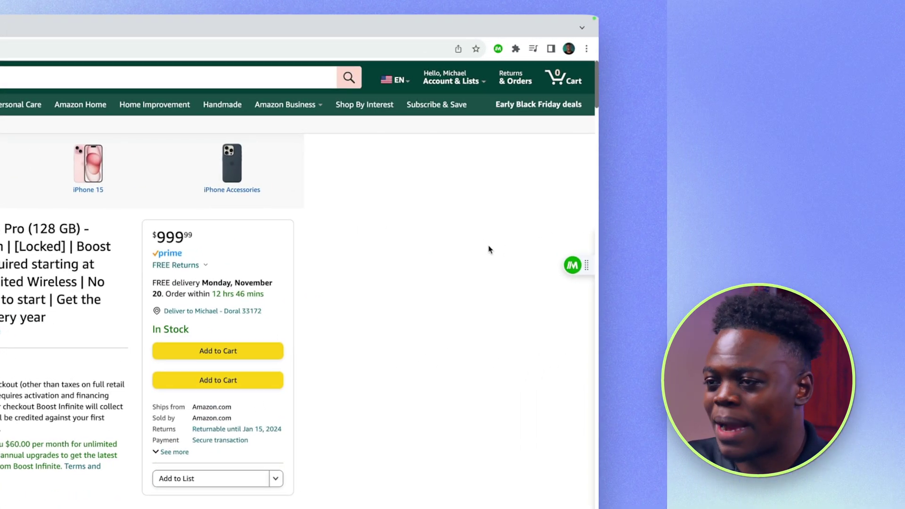
- Bring up Magical on the iPhone 15 Pro page and scroll its field list down to the URL
click(498, 49)
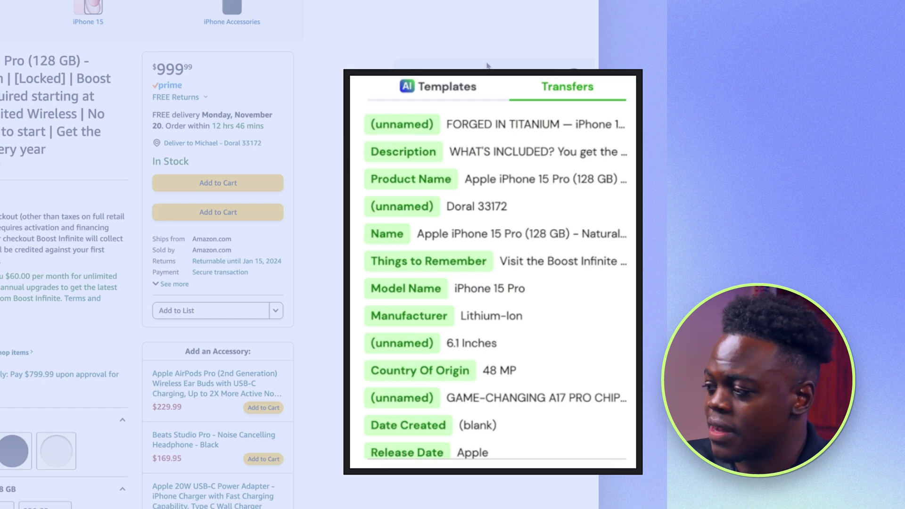
scroll(472, 195, down, 2)
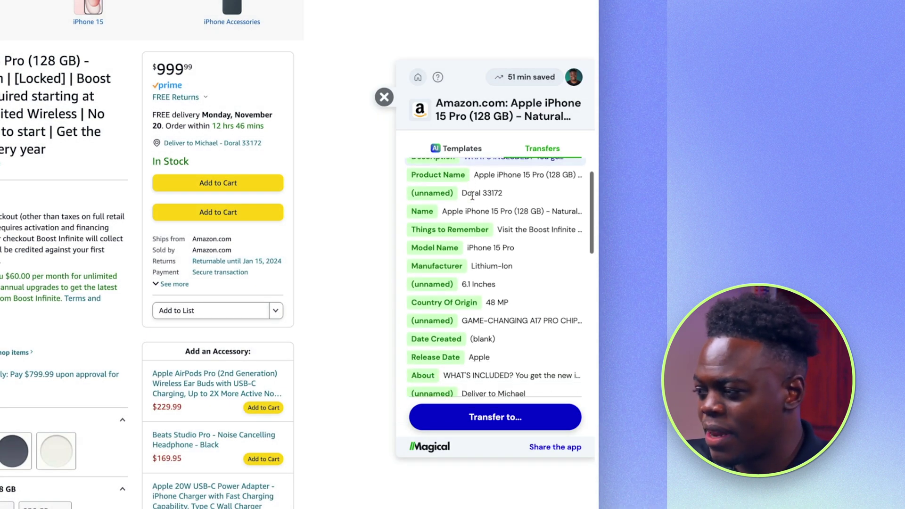
scroll(472, 196, down, 4)
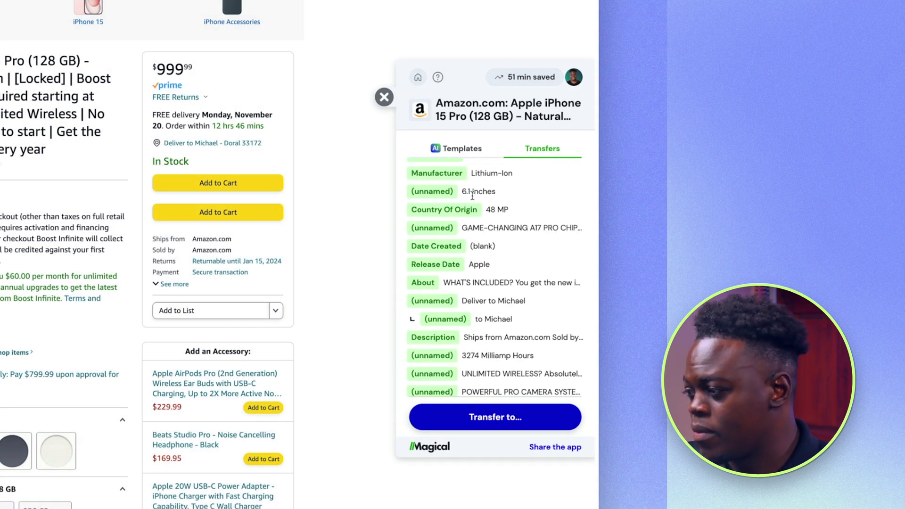
scroll(515, 224, down, 5)
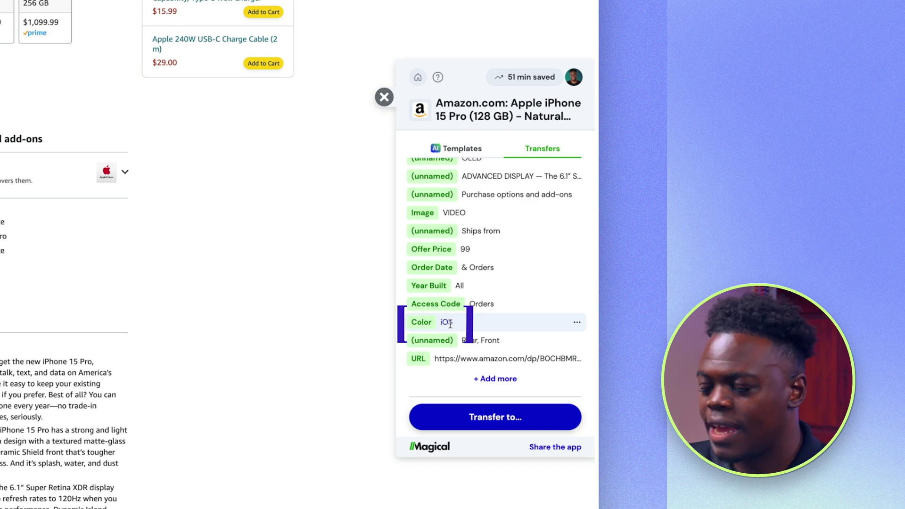
- From the Color field's menu, choose '+ Add more' to start picking page details
click(576, 322)
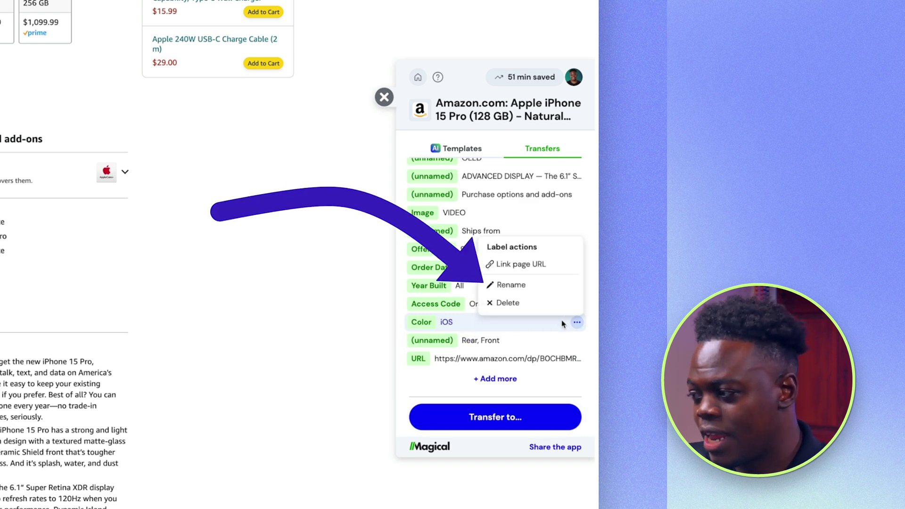
click(491, 380)
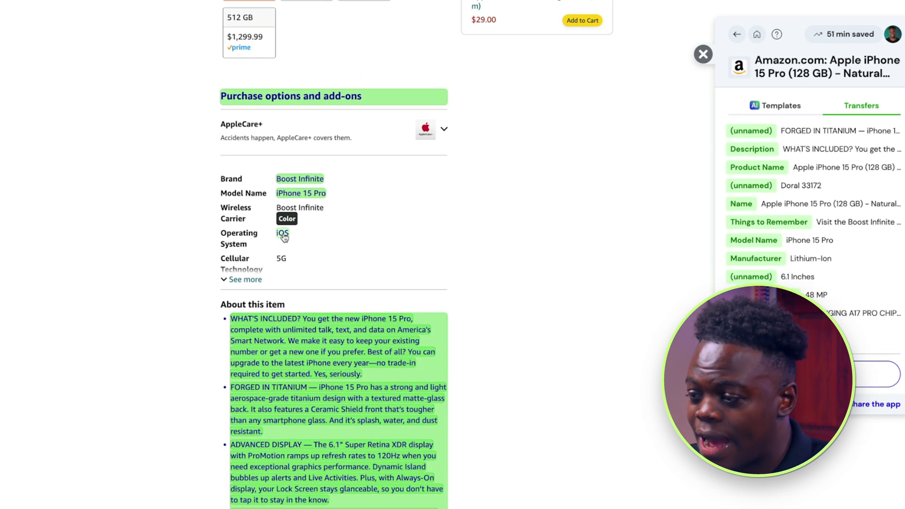
- Label the page's iOS value with a new 'Operating System' label and save it
click(284, 237)
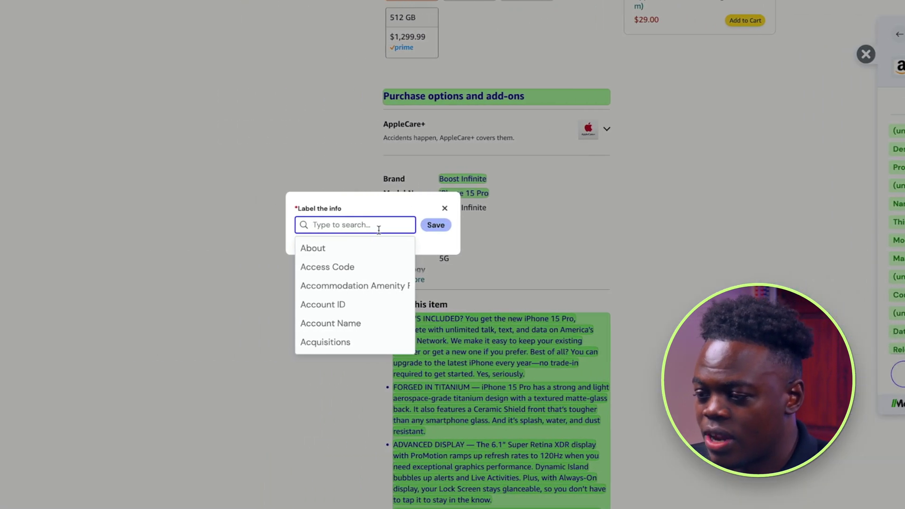
text(Operating System)
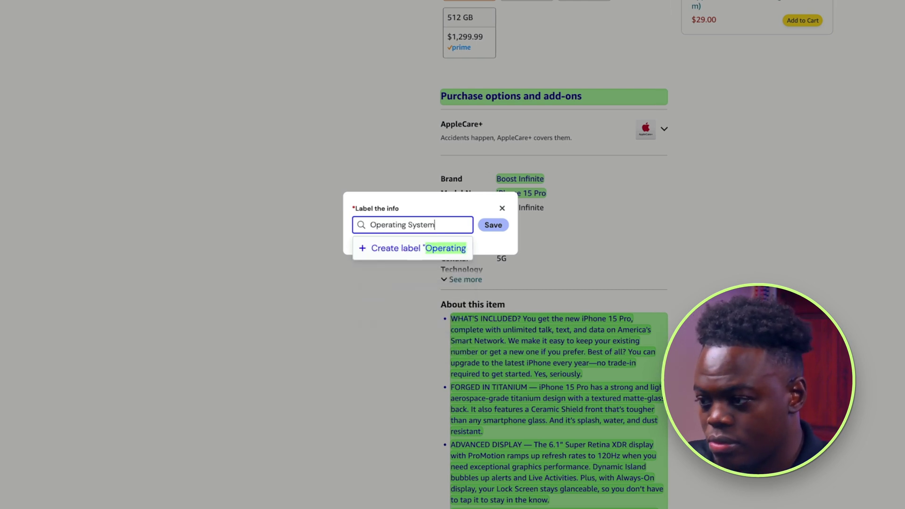
click(423, 257)
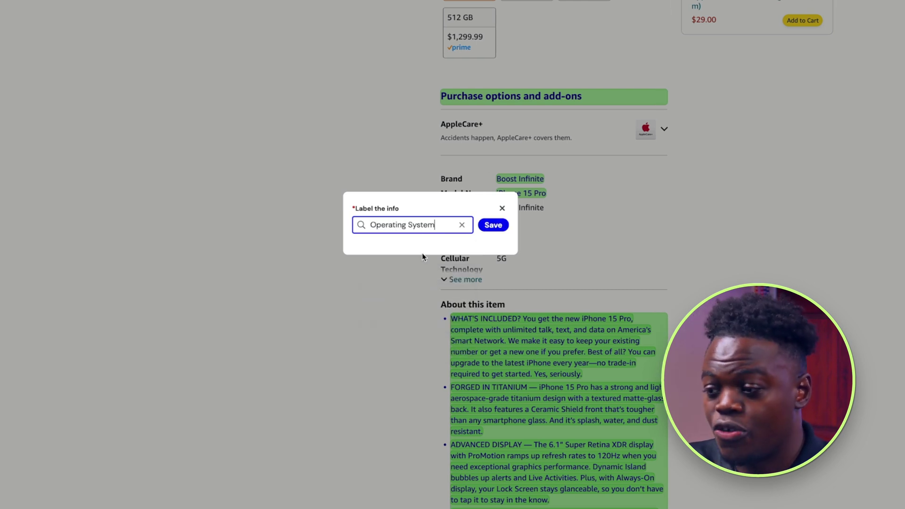
click(493, 226)
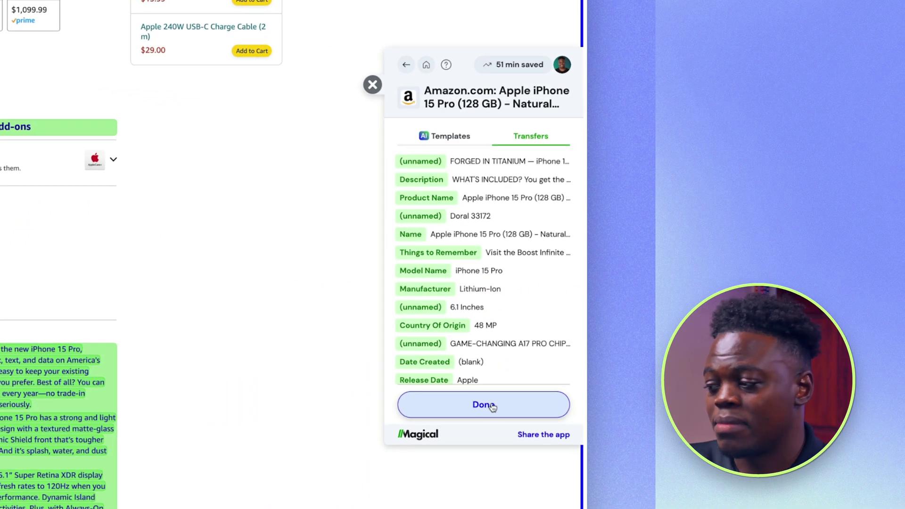
- Finish adding fields, then view the Apple Watch Series 9 page and bring up Magical there
click(485, 406)
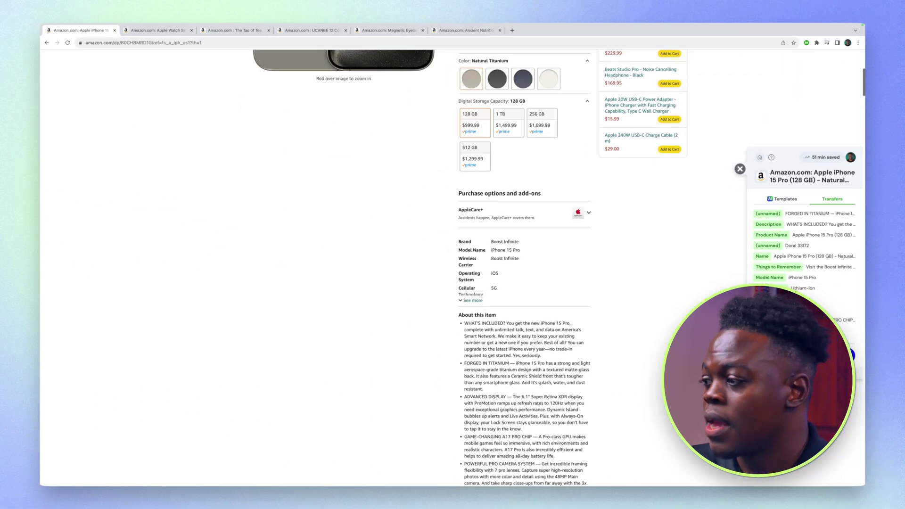
click(173, 31)
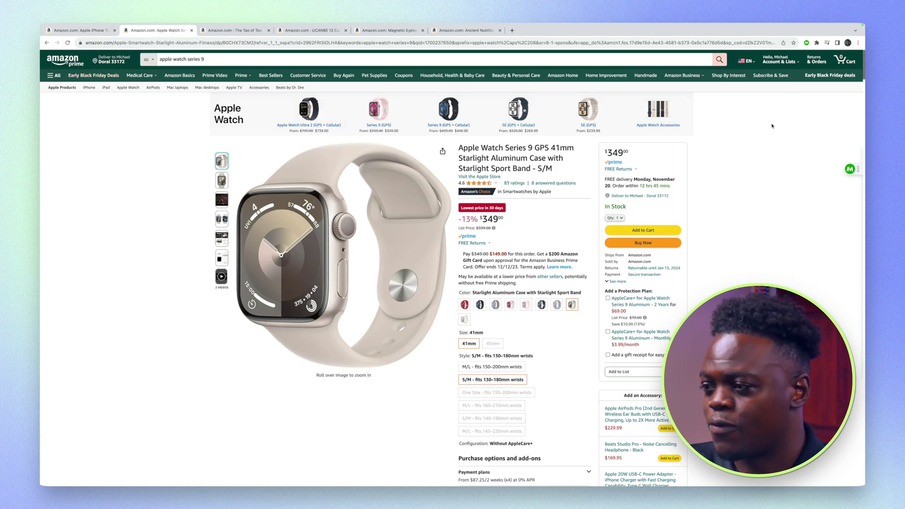
click(807, 43)
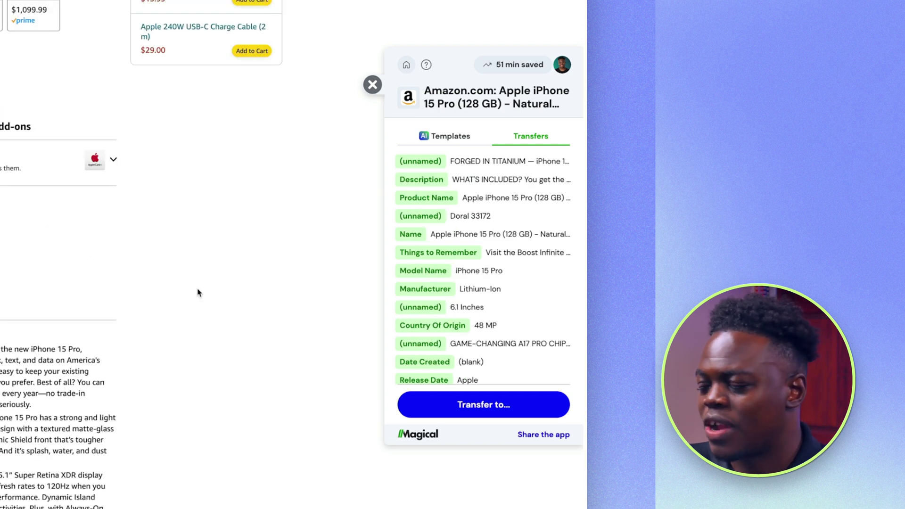
- Transfer the captured details from all similar product tabs into a new spreadsheet
scroll(217, 298, up, 10)
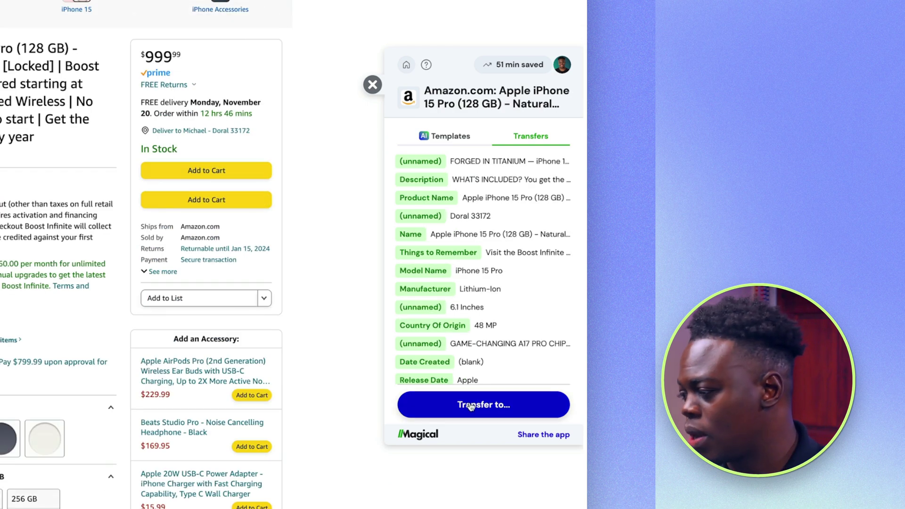
click(474, 405)
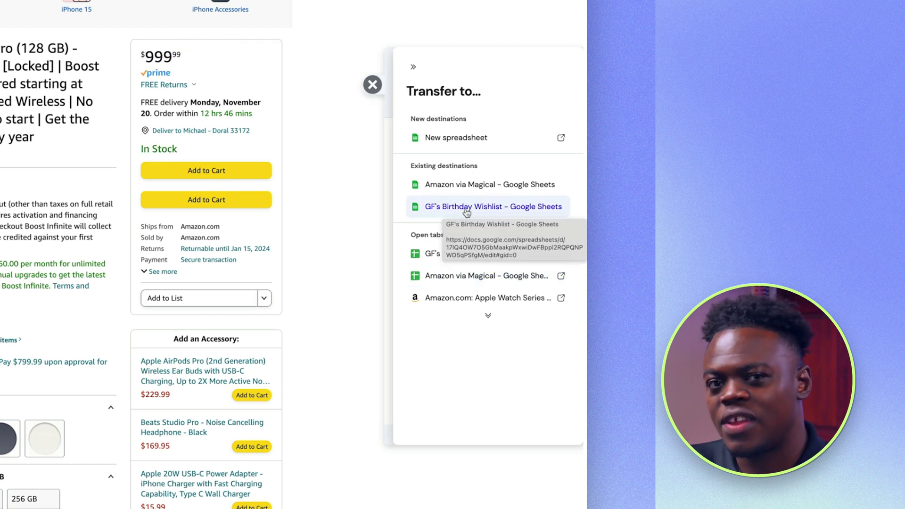
click(459, 140)
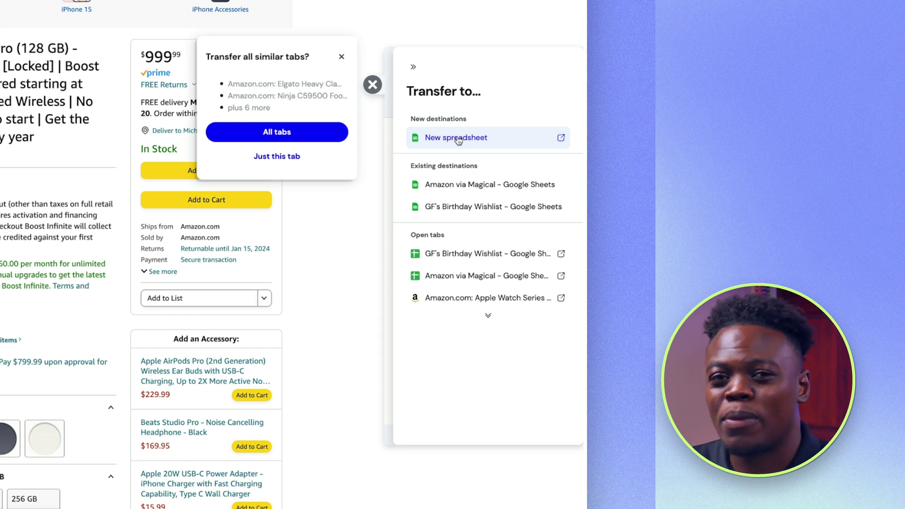
click(299, 136)
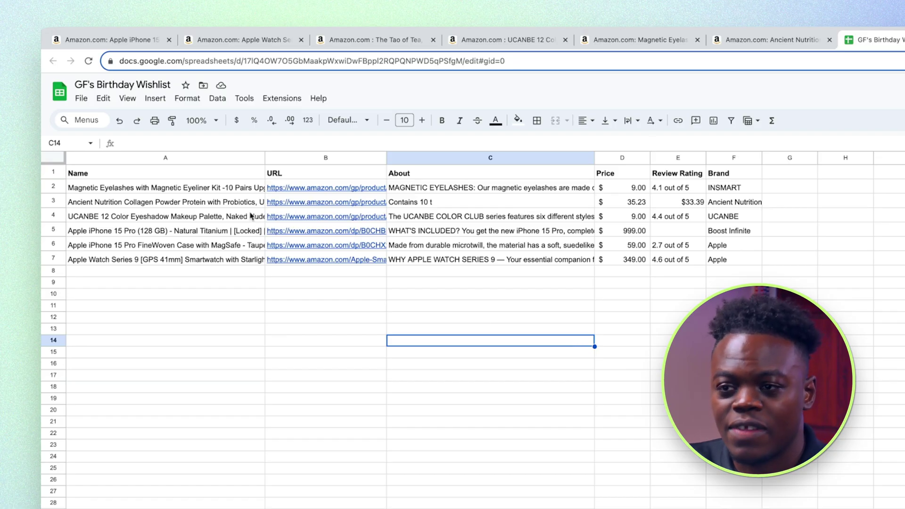
- Select rows 2–7 and increase their height so the six products get more room
mouse_move(334, 204)
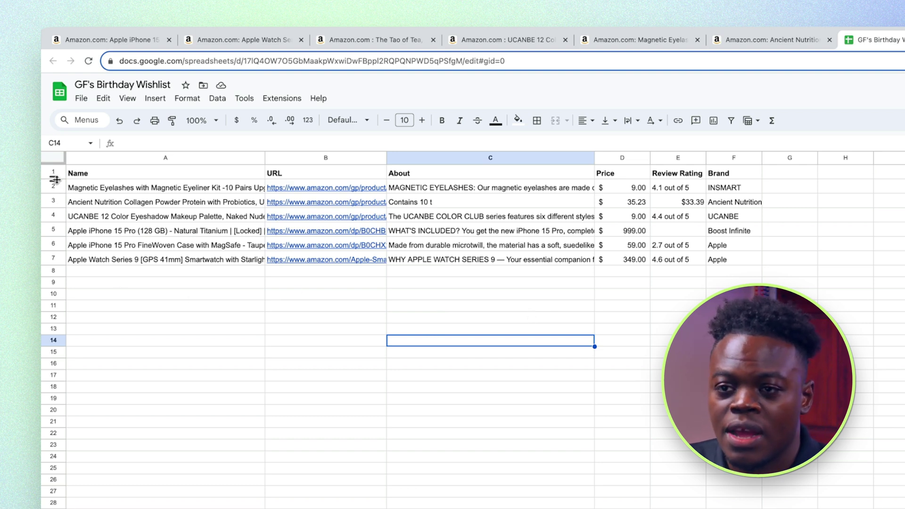
drag(53, 186, 54, 294)
- Apply Wrap text wrapping to the About descriptions in C2:C7
click(377, 395)
click(441, 204)
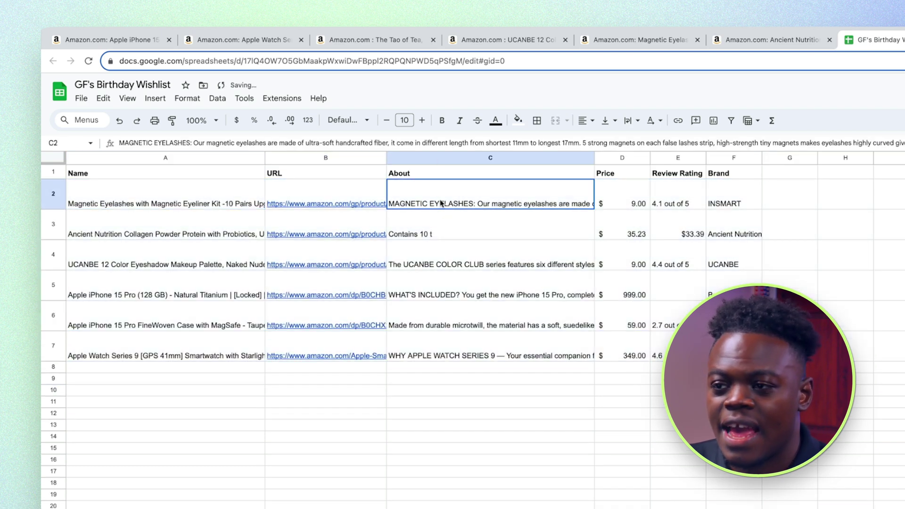
drag(441, 204, 464, 343)
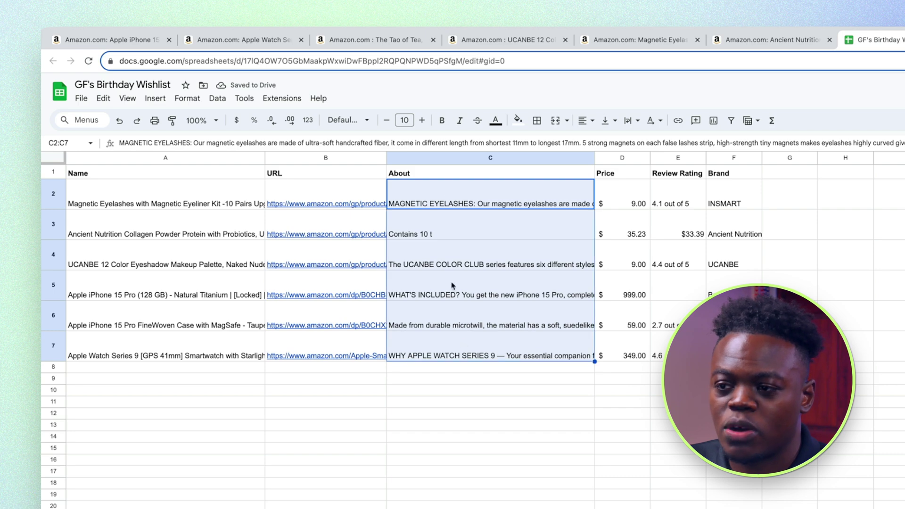
click(187, 100)
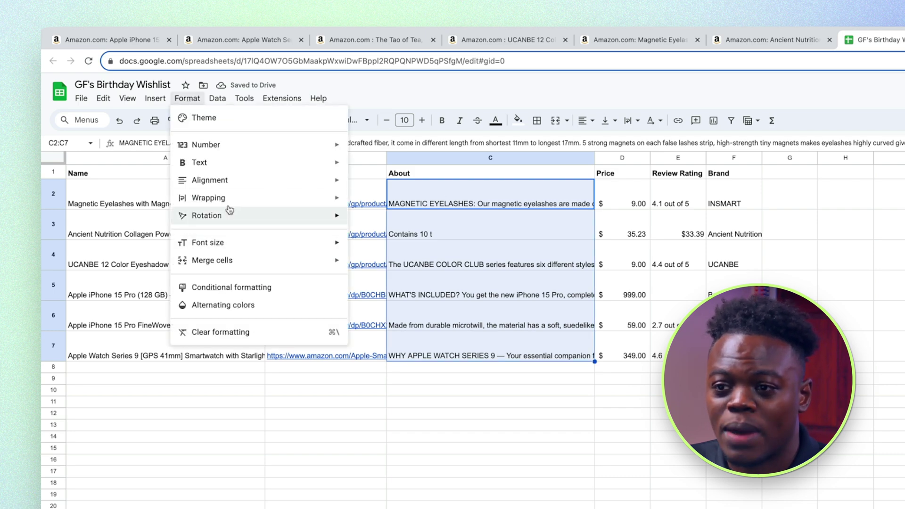
mouse_move(282, 200)
click(404, 218)
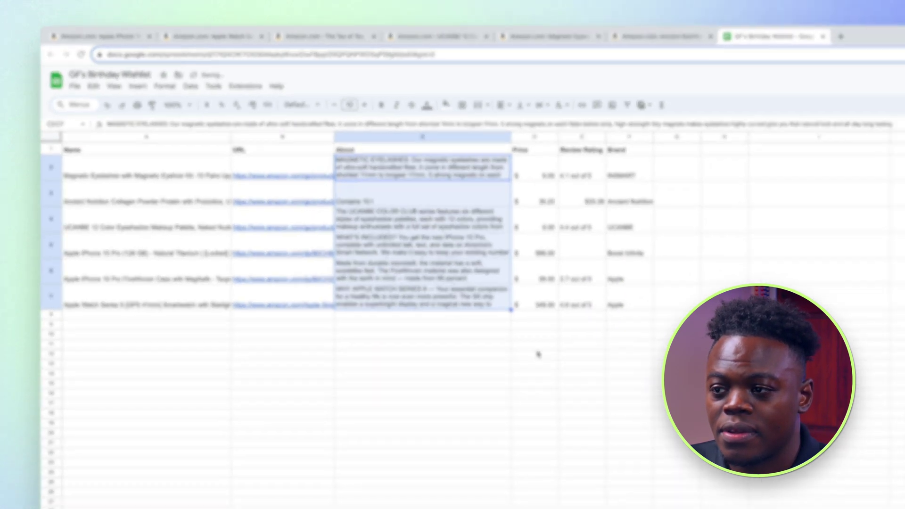
click(598, 403)
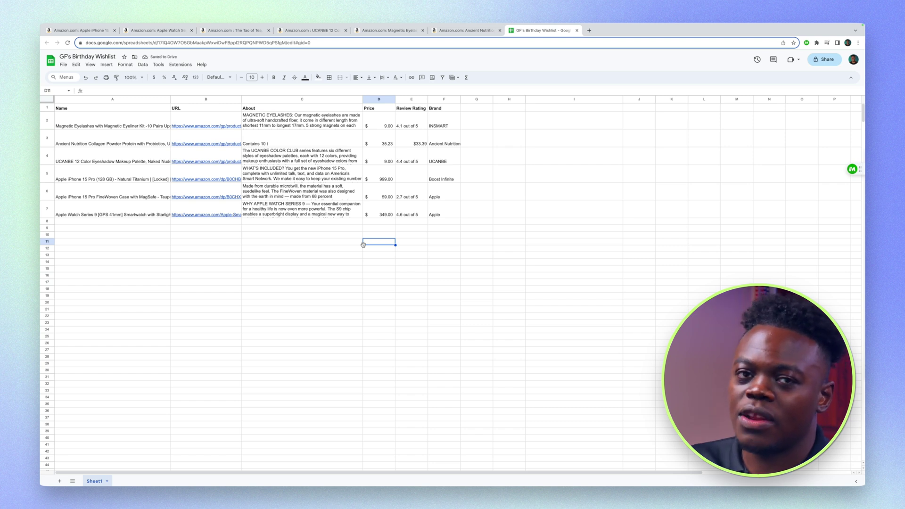